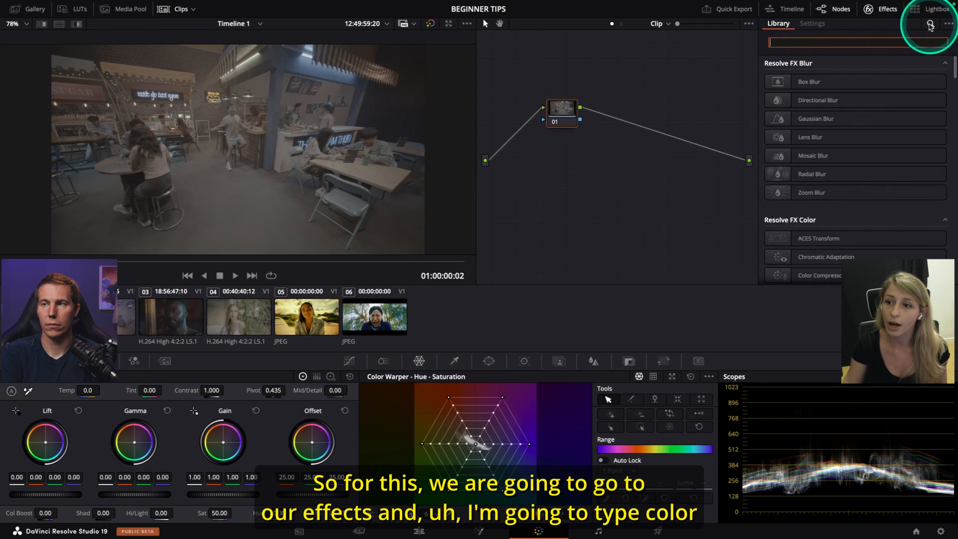
# Step: Apply a Color Space Transform to node 01, with input color space REDWideGamutRGB and input gamma RED Log3G10
pyautogui.write('color')
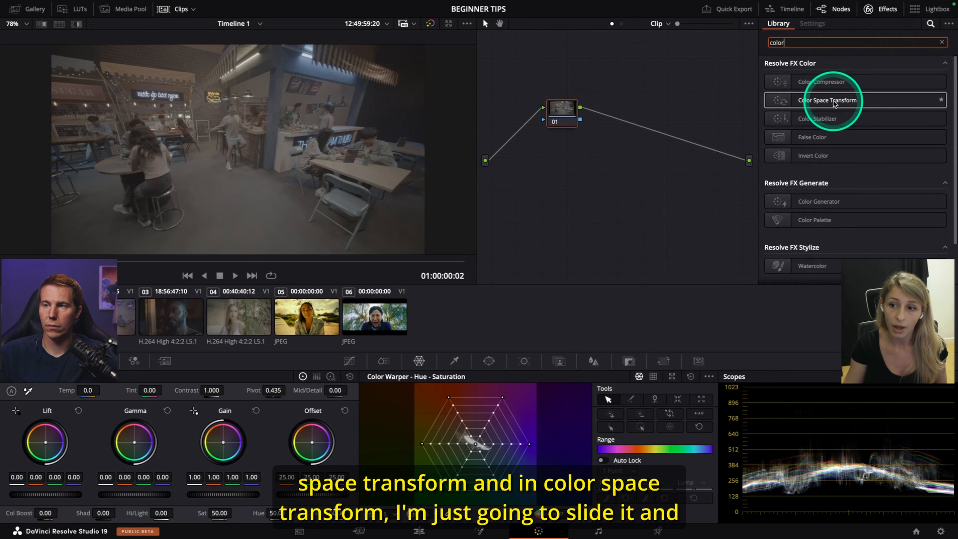
pyautogui.moveTo(834, 104); pyautogui.dragTo(562, 110)
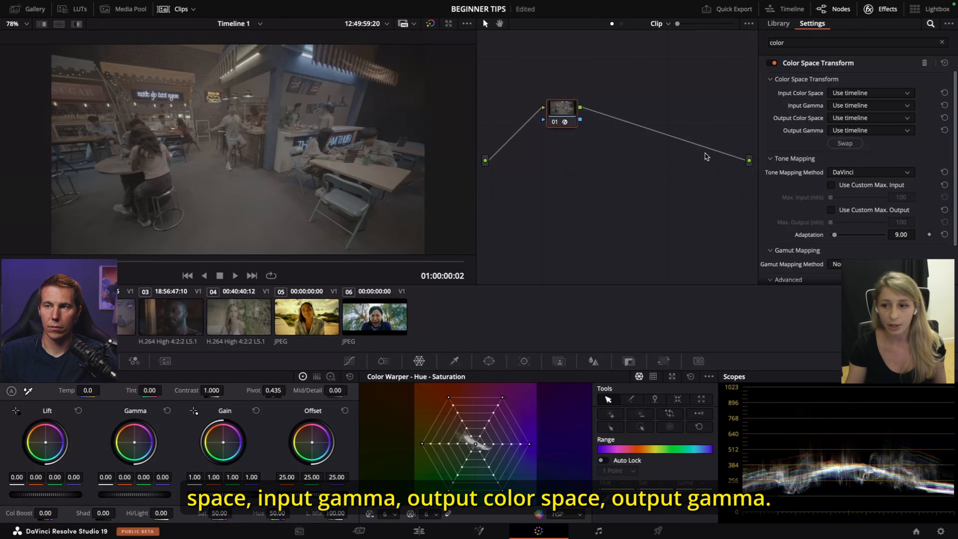
pyautogui.click(867, 93)
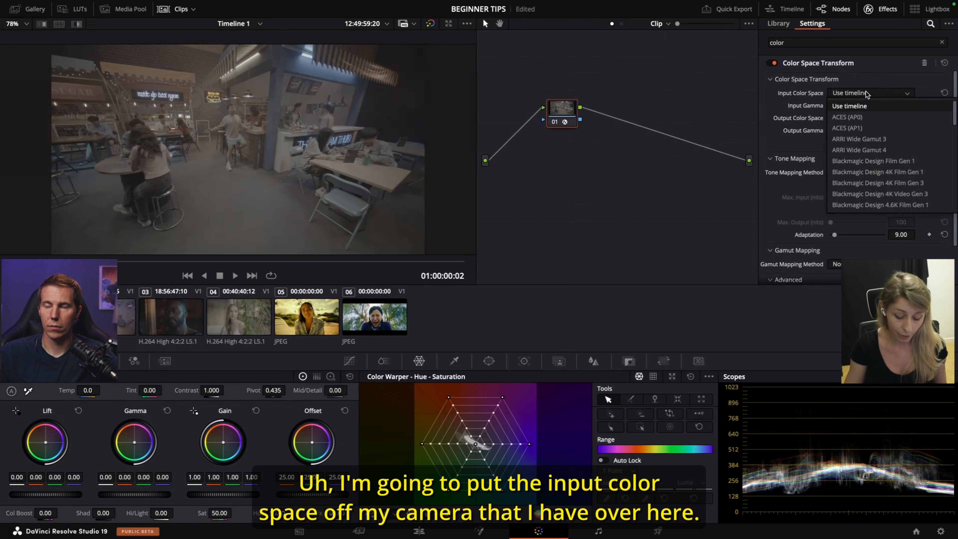
pyautogui.scroll(-10, 867, 92)
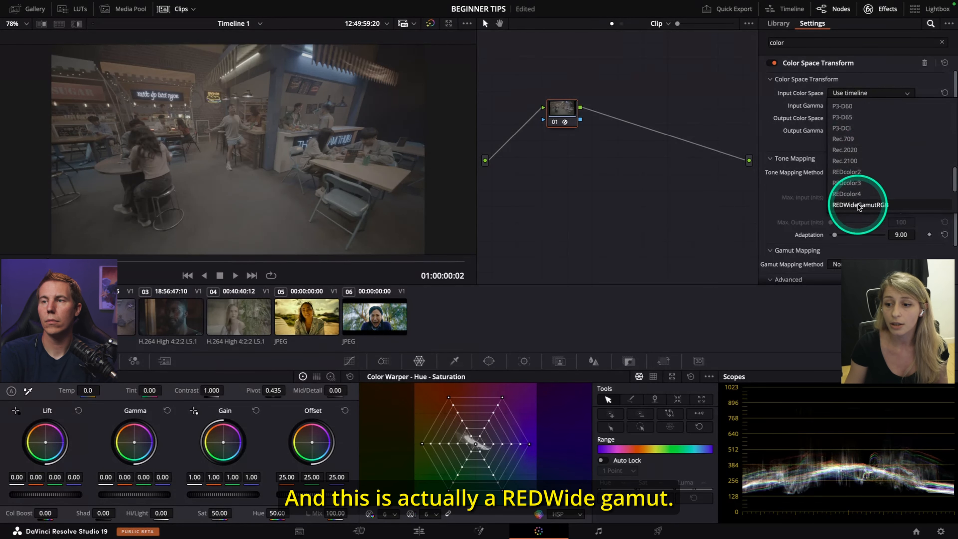
pyautogui.click(856, 204)
pyautogui.click(865, 105)
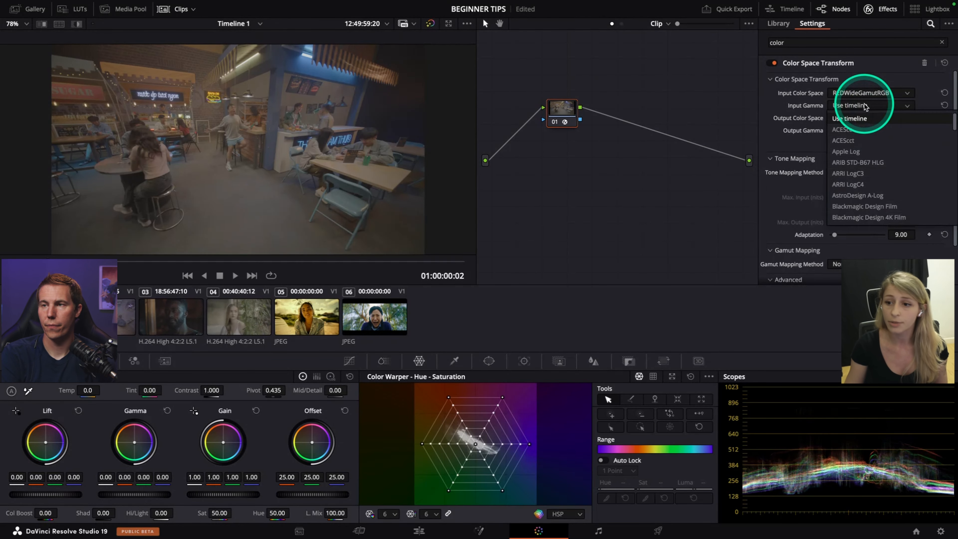
pyautogui.scroll(-10, 865, 107)
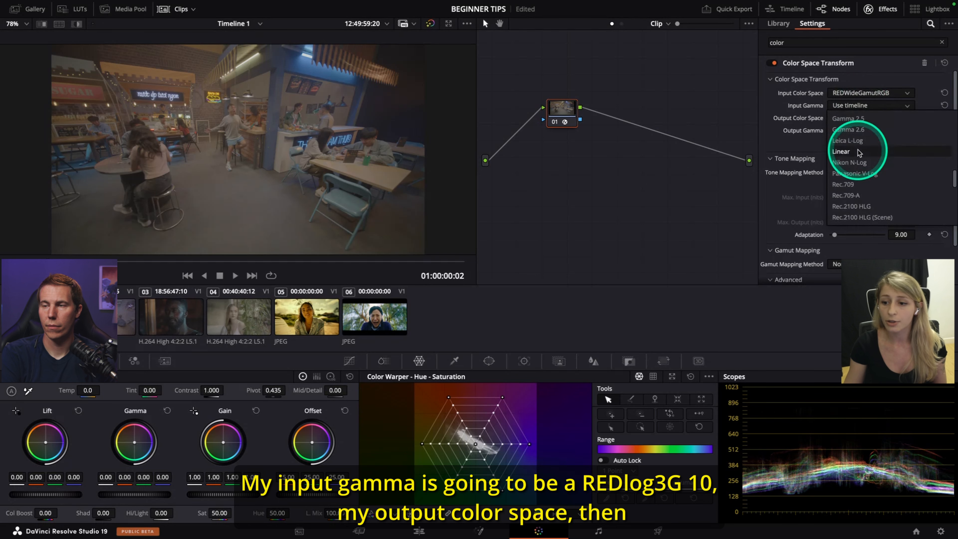
pyautogui.click(851, 206)
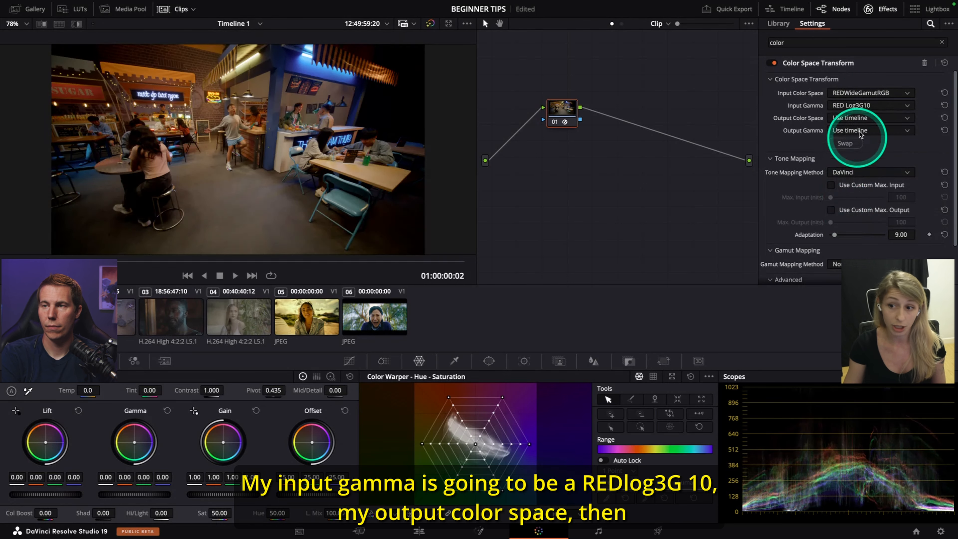
# Step: Set the Color Space Transform's output color space to Rec.709 and its output gamma to Gamma 2.4
pyautogui.click(864, 120)
pyautogui.scroll(-8, 862, 131)
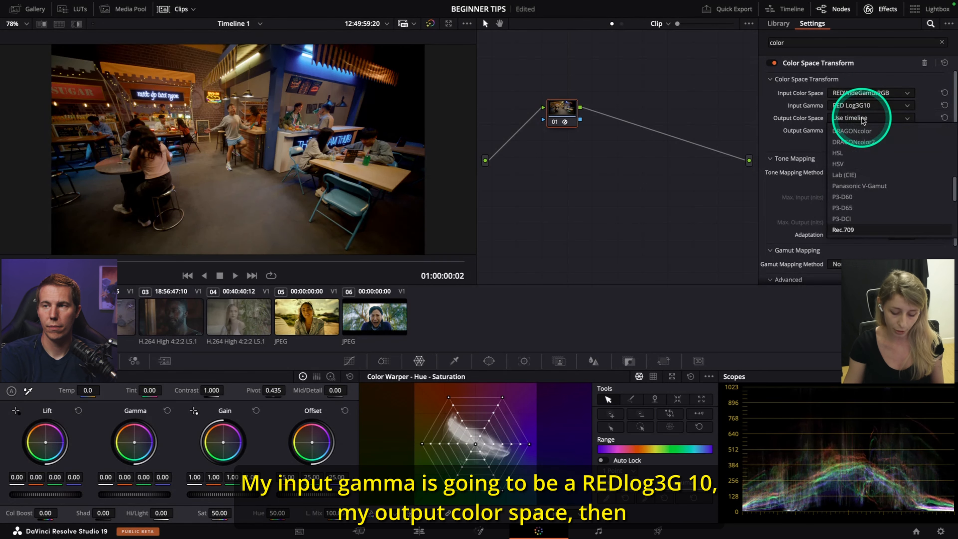
pyautogui.click(852, 229)
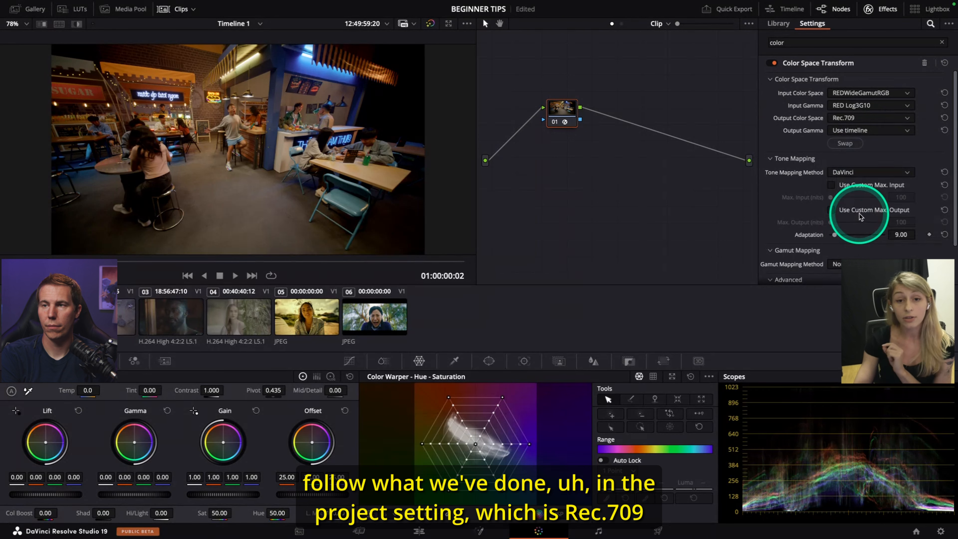
pyautogui.click(879, 130)
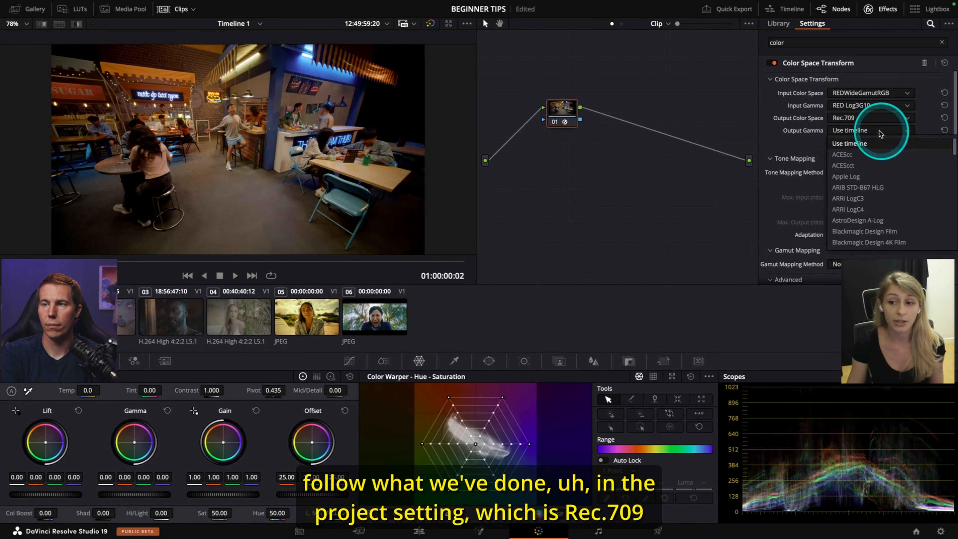
pyautogui.scroll(-5, 873, 170)
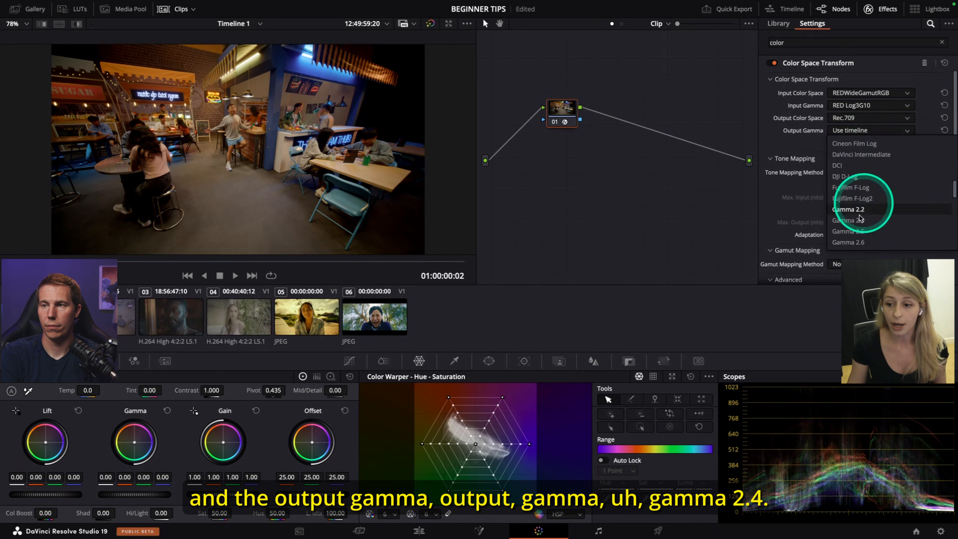
pyautogui.click(854, 224)
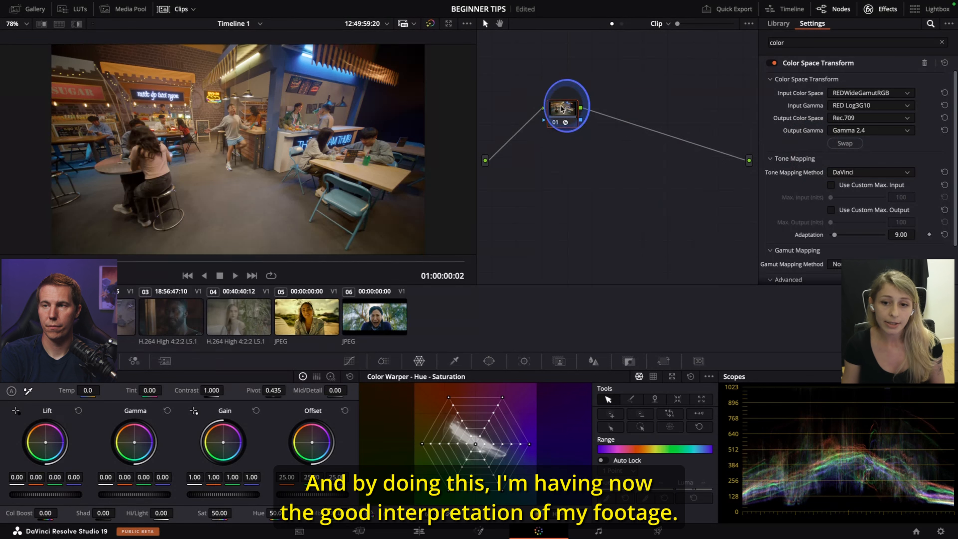
# Step: Go to frame 01:00:00:14 and insert a new serial node before the Color Space Transform node, spacing the two apart
pyautogui.moveTo(562, 115); pyautogui.dragTo(580, 118)
pyautogui.moveTo(236, 261); pyautogui.dragTo(264, 261)
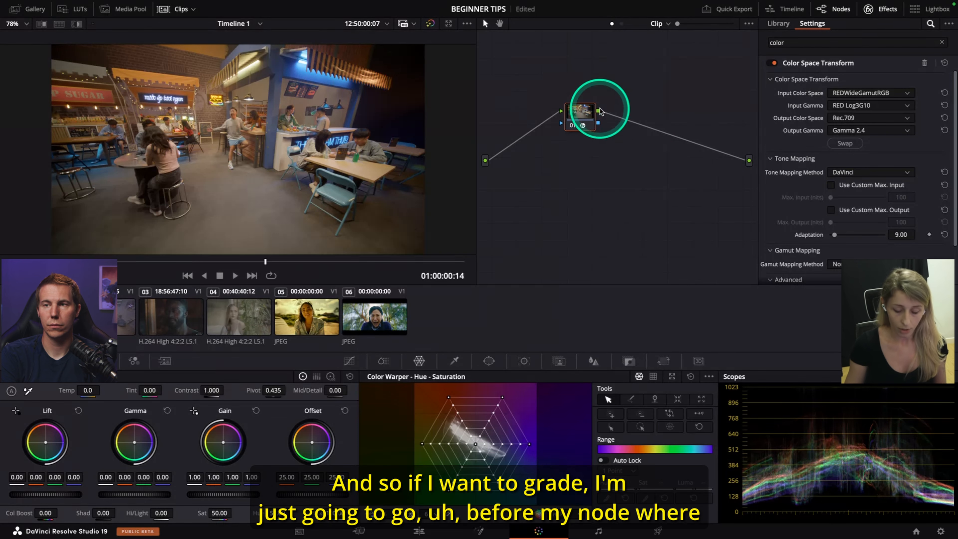
pyautogui.moveTo(592, 113); pyautogui.dragTo(618, 111)
pyautogui.hotkey('shift', 's')
pyautogui.moveTo(604, 153); pyautogui.dragTo(549, 118)
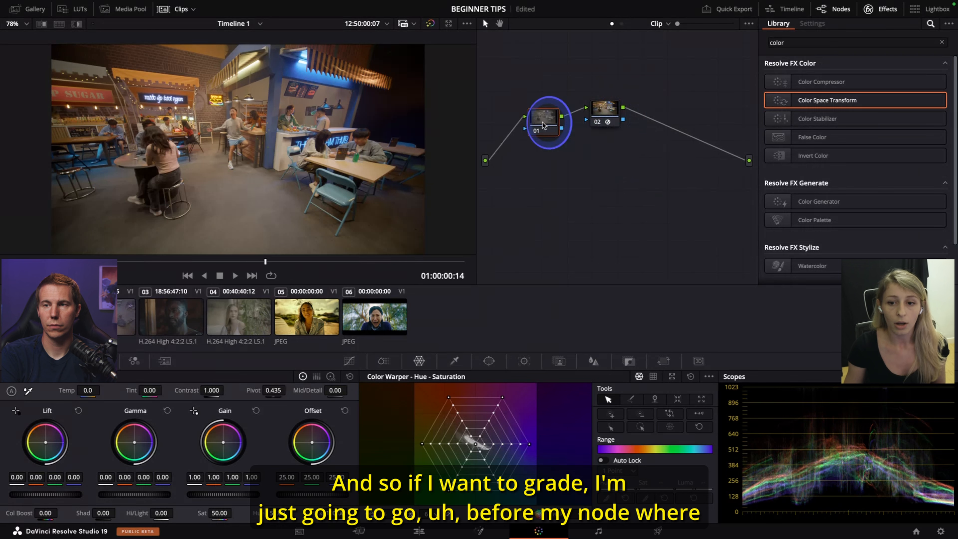
# Step: Label the Color Space Transform node "CST" and make the empty node before it active for grading
pyautogui.click(612, 111)
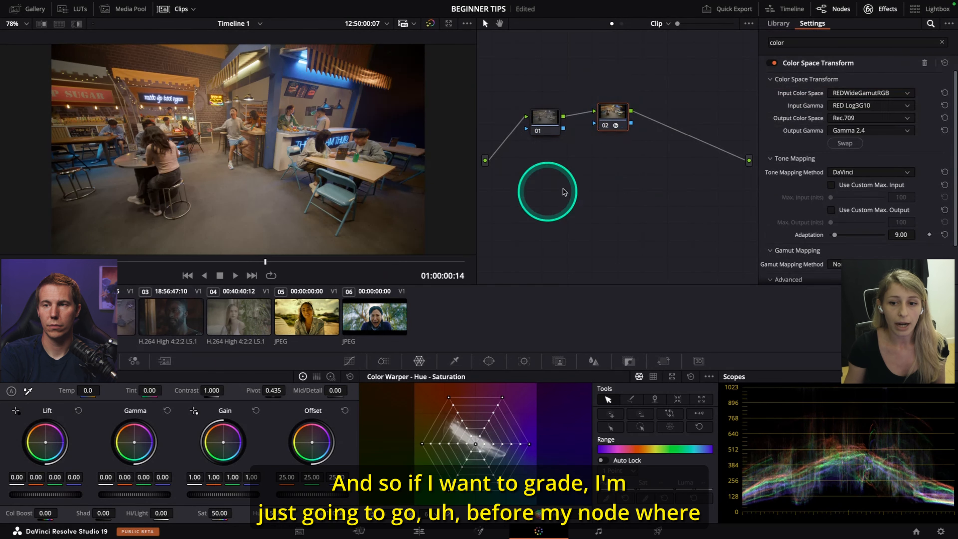
pyautogui.rightClick(618, 110)
pyautogui.click(645, 130)
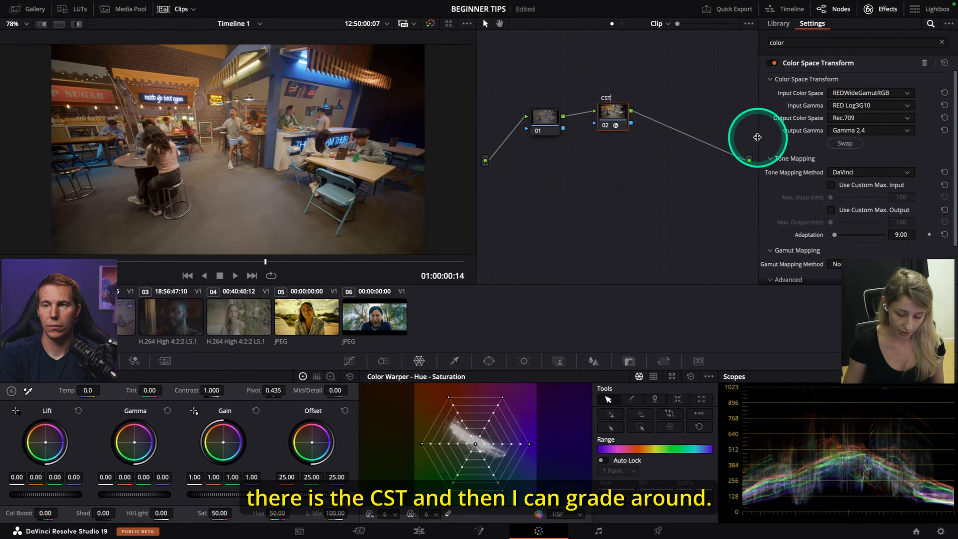
pyautogui.write('CST')
pyautogui.click(545, 115)
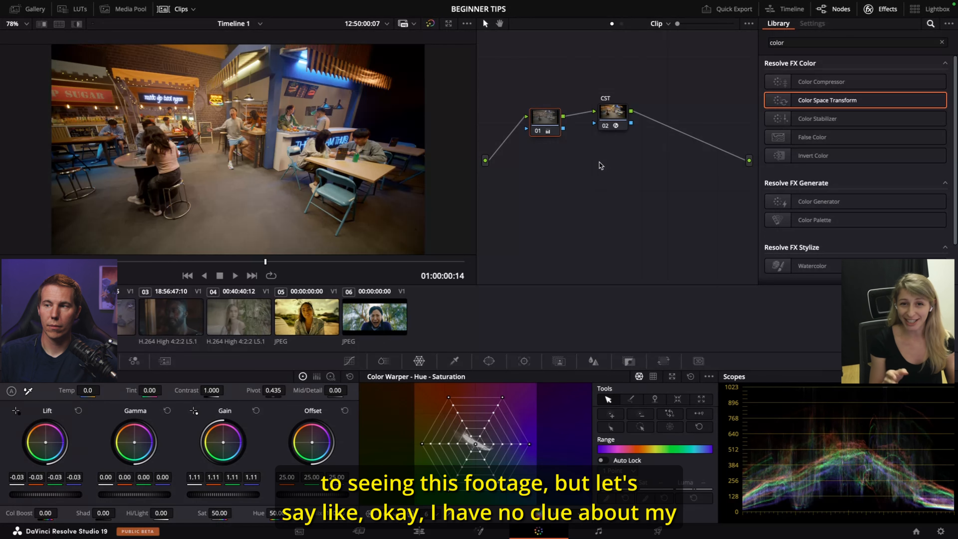
# Step: Disable both existing nodes and insert a new serial node at the start of the chain for a manual grade
pyautogui.click(576, 96)
pyautogui.moveTo(559, 98); pyautogui.dragTo(651, 139)
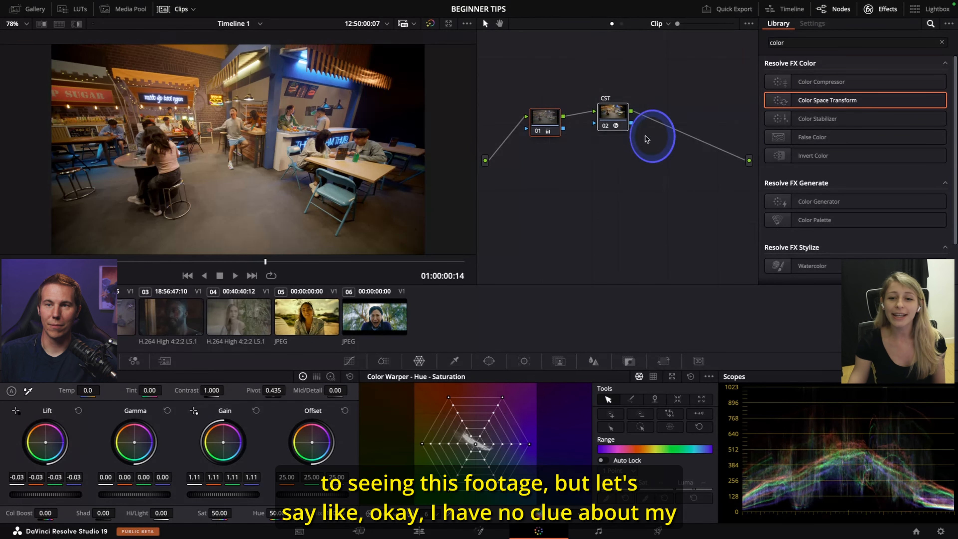
pyautogui.press('super+d')
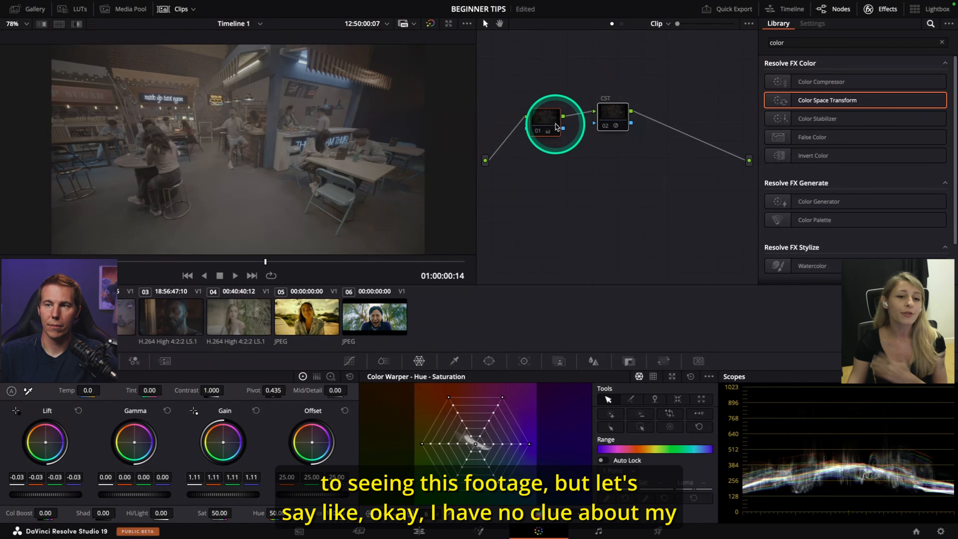
pyautogui.hotkey('shift', 's')
pyautogui.moveTo(582, 143); pyautogui.dragTo(542, 185)
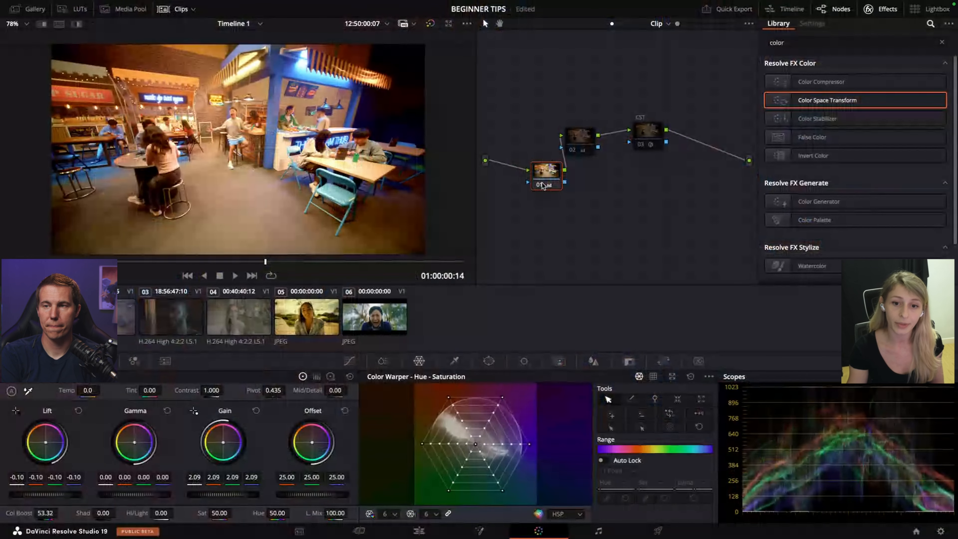
# Step: Disable the manual grade in node 01 and switch to node 02 and the CST node to compare the two approaches
pyautogui.click(546, 174)
pyautogui.click(584, 138)
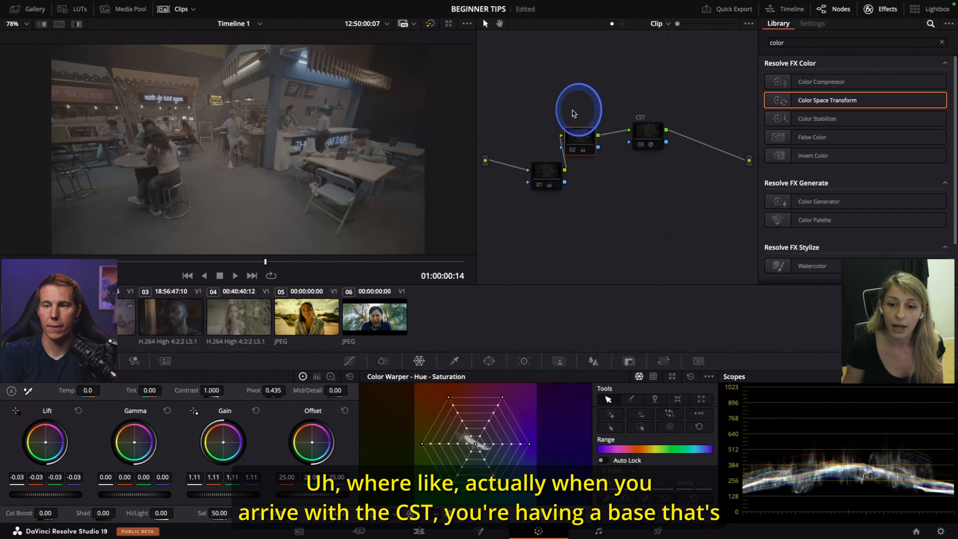
pyautogui.click(648, 132)
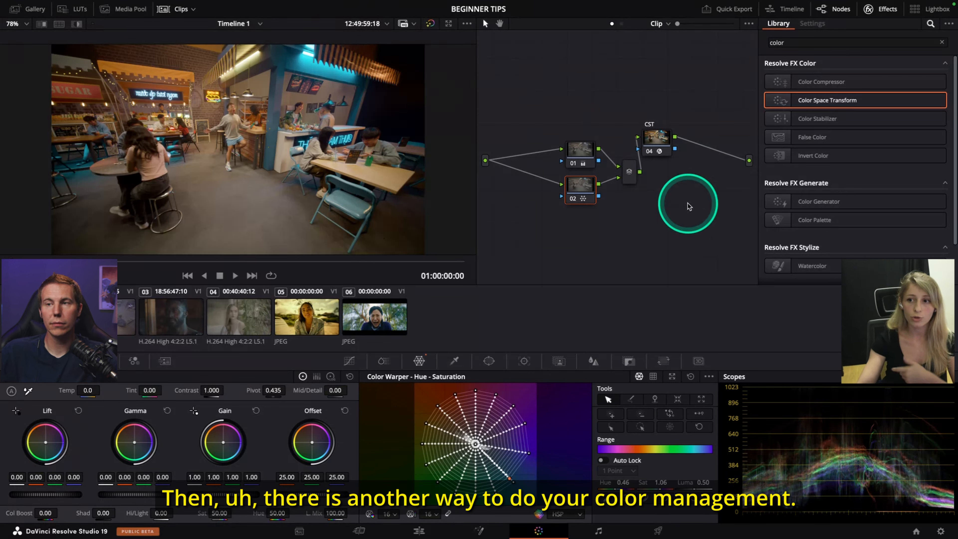
# Step: Show the effect settings of the CST node at the end of the node tree
pyautogui.click(883, 9)
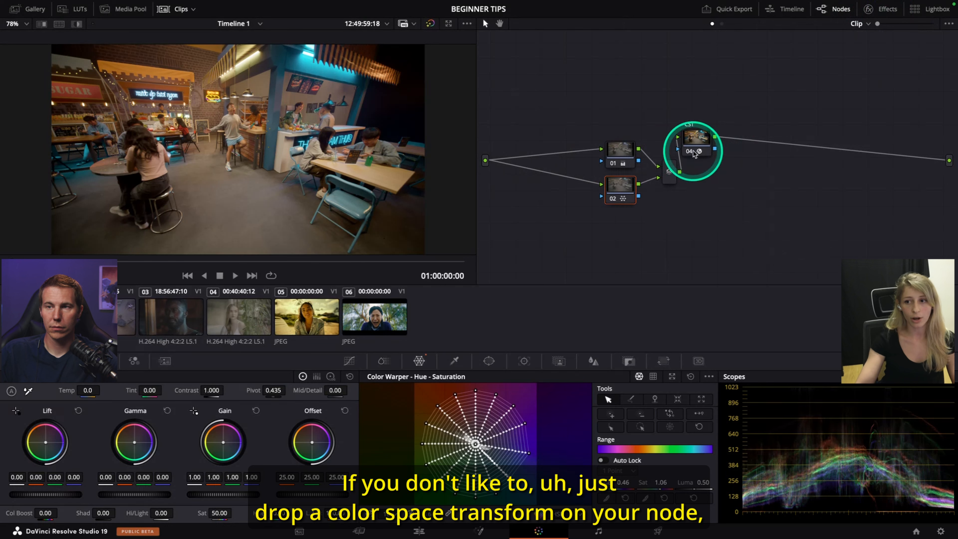
pyautogui.click(696, 138)
pyautogui.click(881, 9)
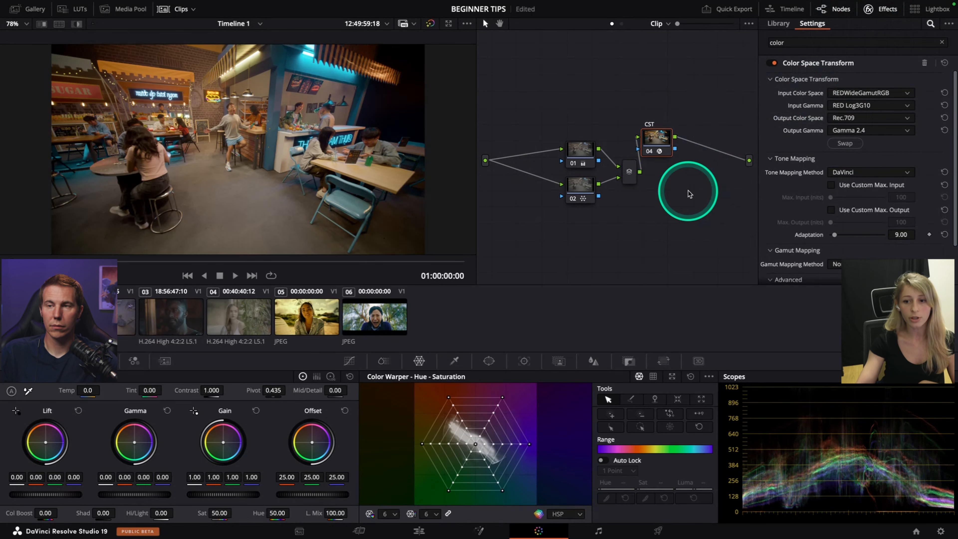
# Step: Reset all grades and nodes on the clip and hide the effects library
pyautogui.rightClick(670, 192)
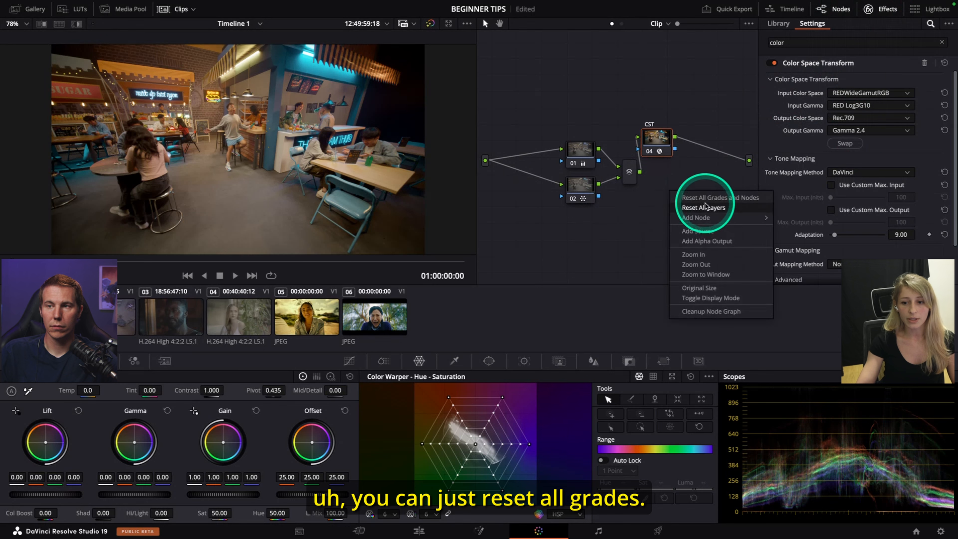
pyautogui.click(698, 197)
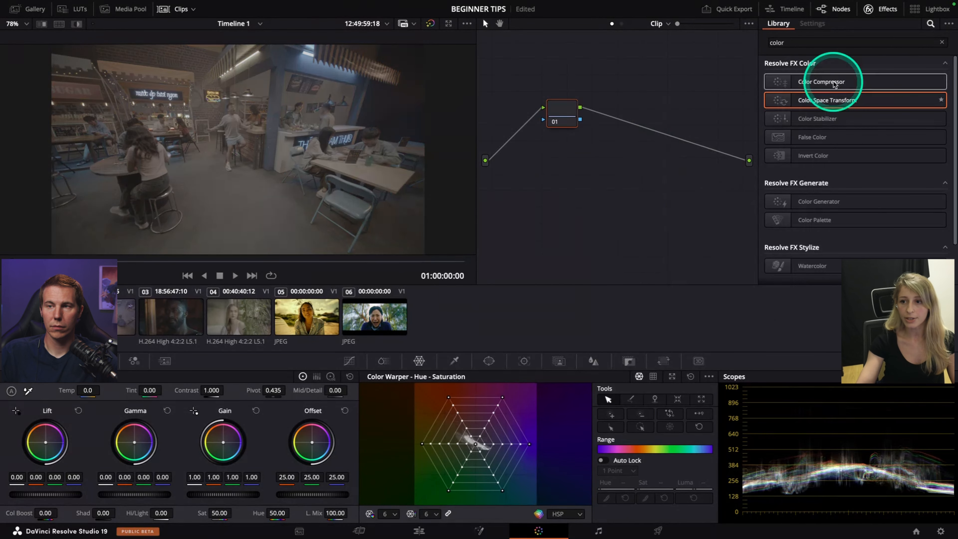
pyautogui.click(882, 9)
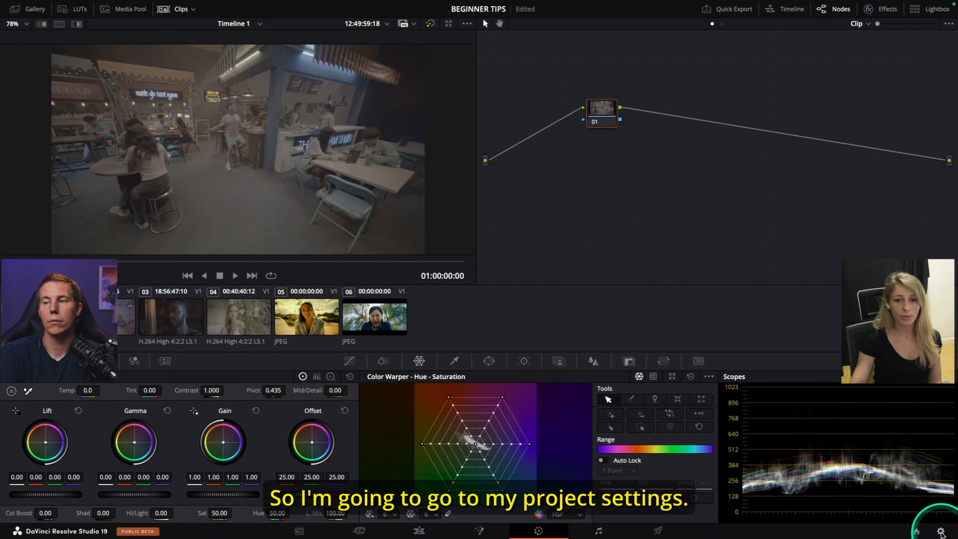
# Step: Open the project's color management settings and show the available color science options
pyautogui.click(940, 532)
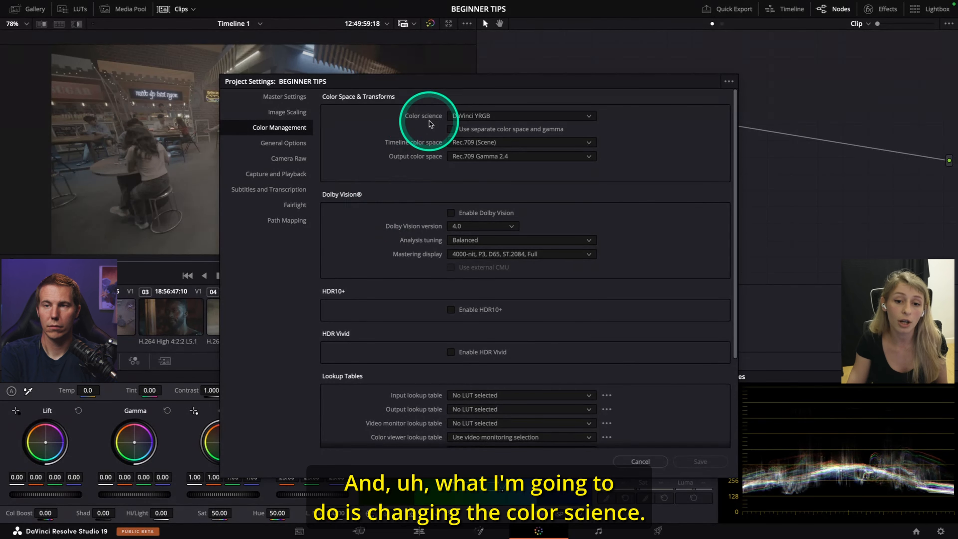
pyautogui.click(489, 117)
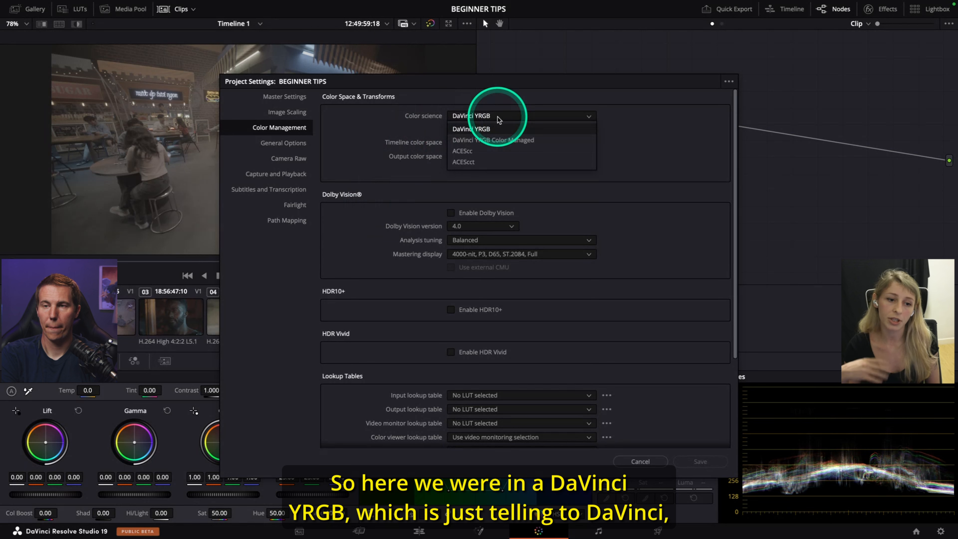
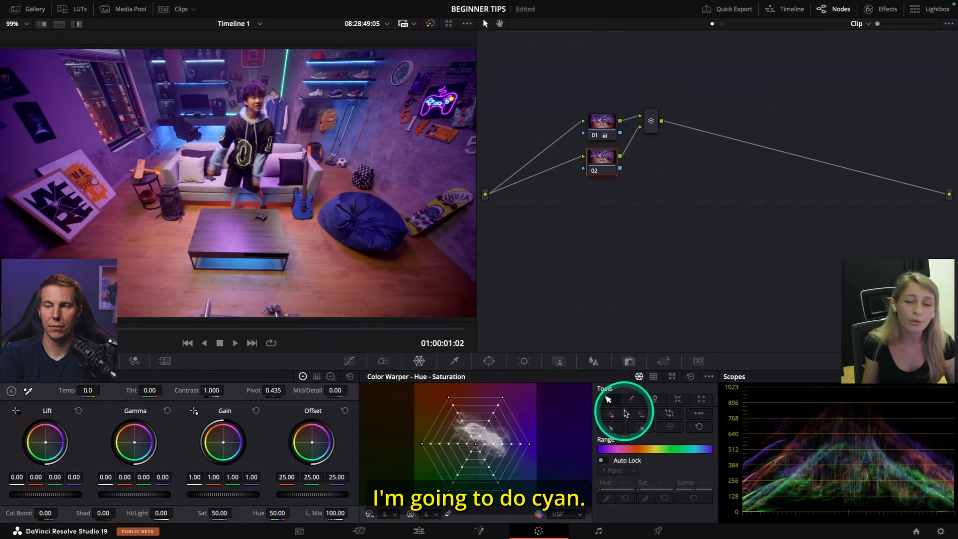
# Step: Set the Color Warper's linked hue and saturation grid resolution to 16 and open it in a larger floating window
pyautogui.click(388, 513)
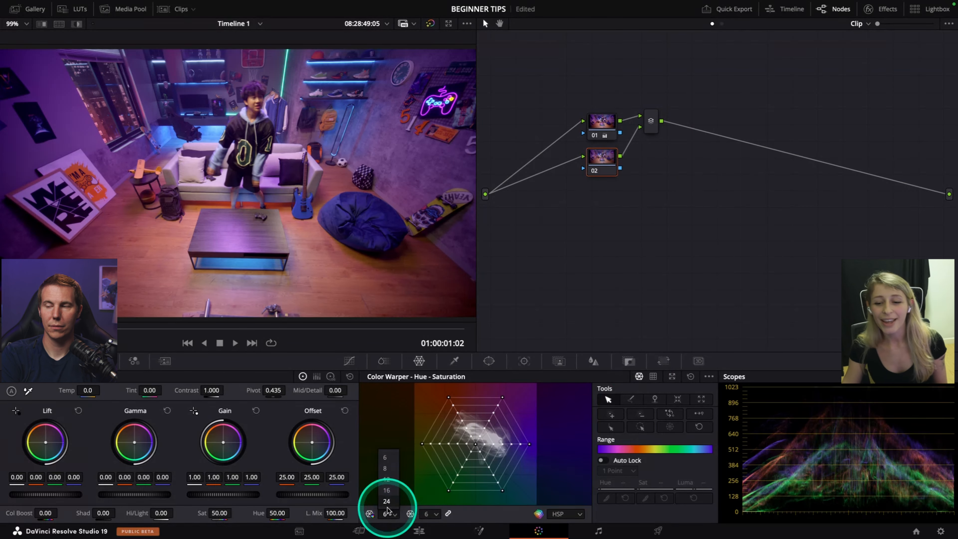
pyautogui.click(386, 490)
pyautogui.click(672, 376)
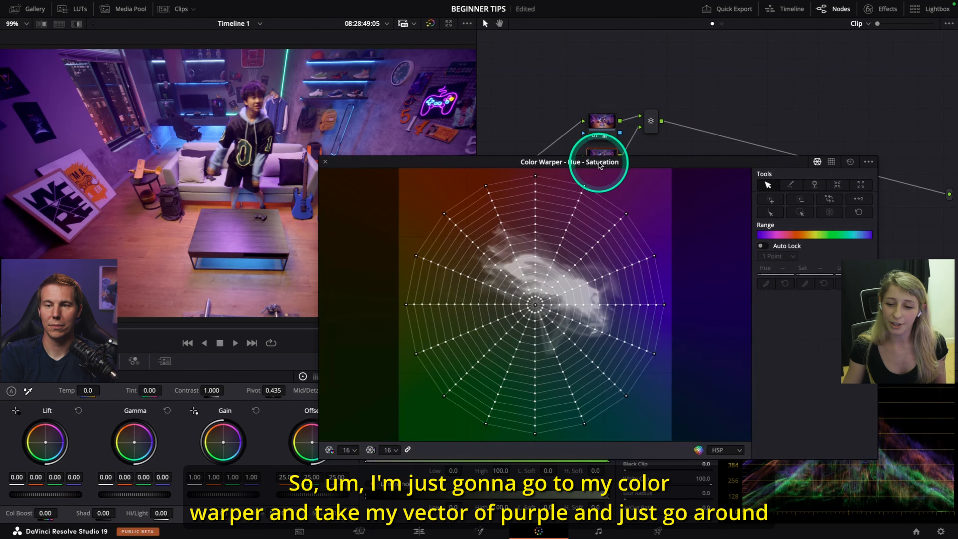
pyautogui.moveTo(600, 156)
pyautogui.mouseDown()
pyautogui.moveTo(690, 203)
pyautogui.moveTo(615, 153)
pyautogui.mouseUp()
# Step: Shift the outer purple vector in the Color Warper around to cyan, at about hue 0.50 and saturation 1.18
pyautogui.click(684, 312)
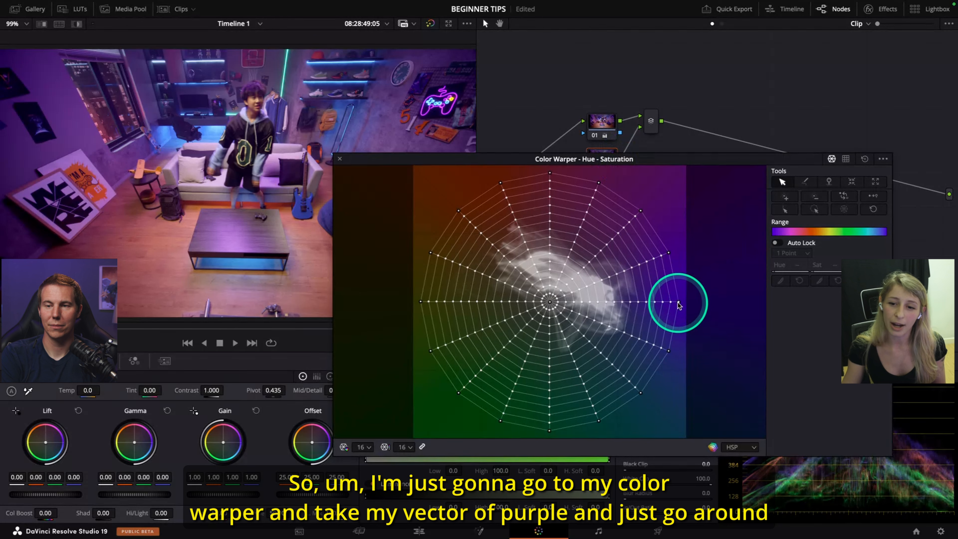
pyautogui.click(668, 253)
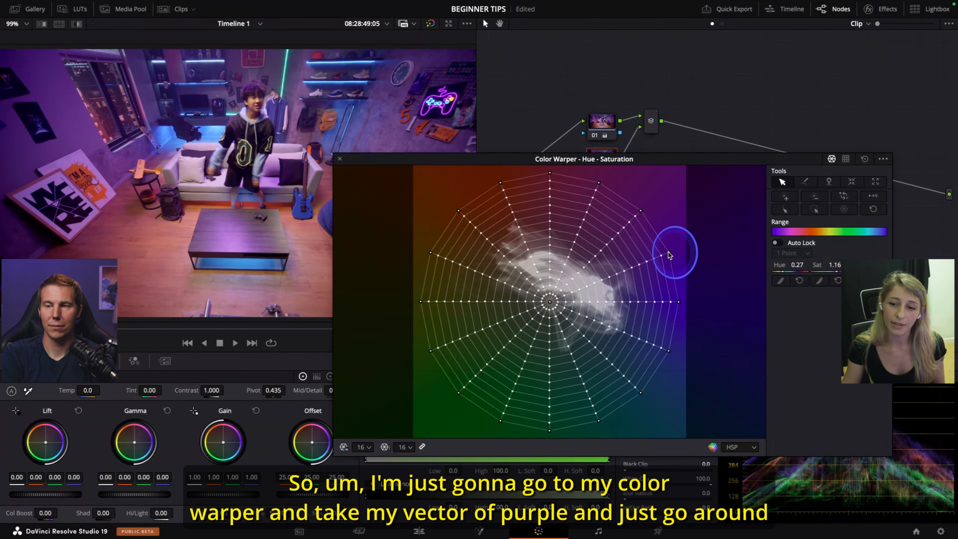
pyautogui.moveTo(670, 255); pyautogui.dragTo(618, 413)
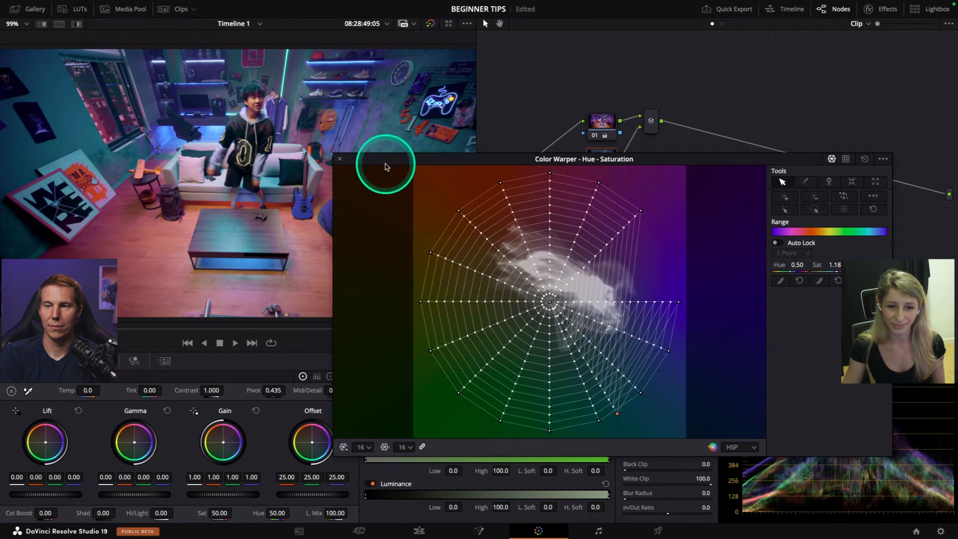
# Step: Close the floating Color Warper window and disable the Color Warper node 02 to view the clip without the cyan recoloring
pyautogui.click(337, 160)
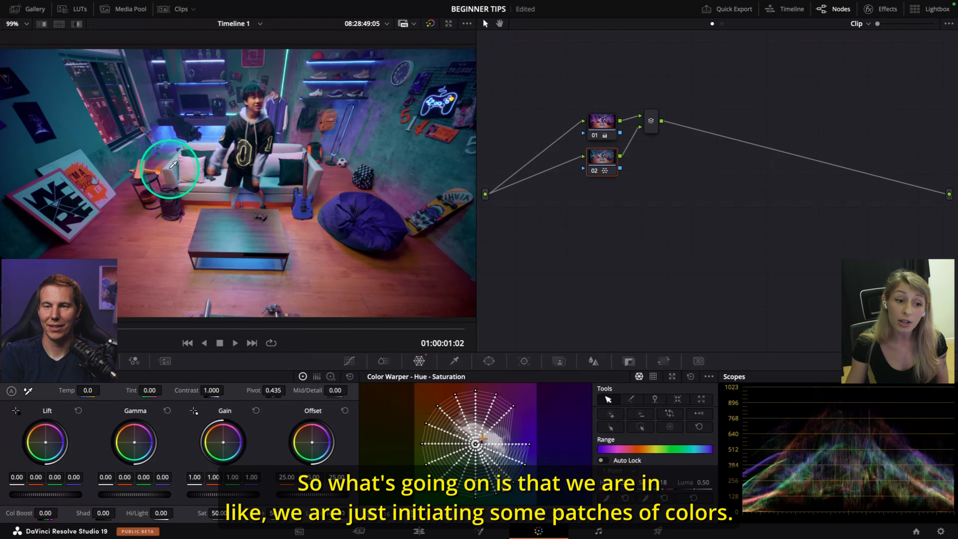
pyautogui.press('ctrl')
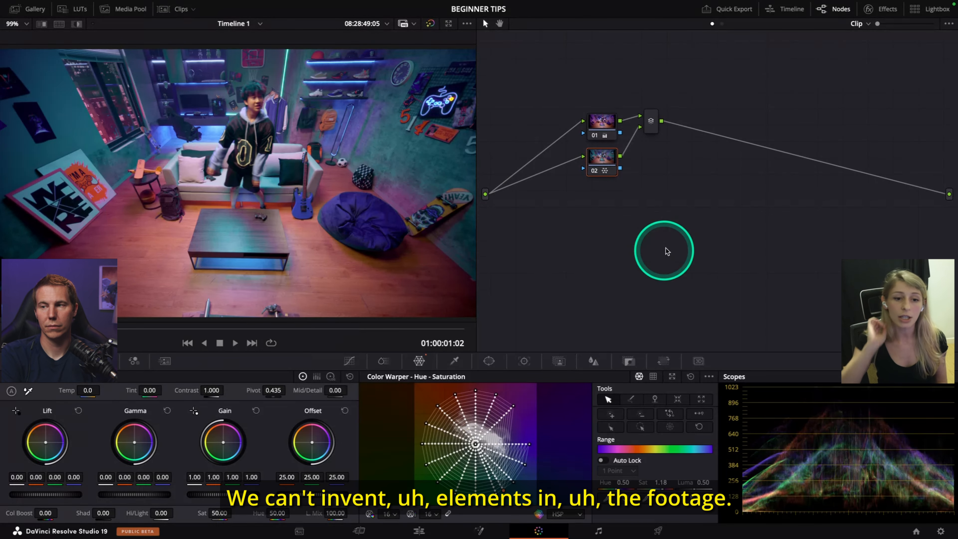
pyautogui.hotkey('ctrl', 'd')
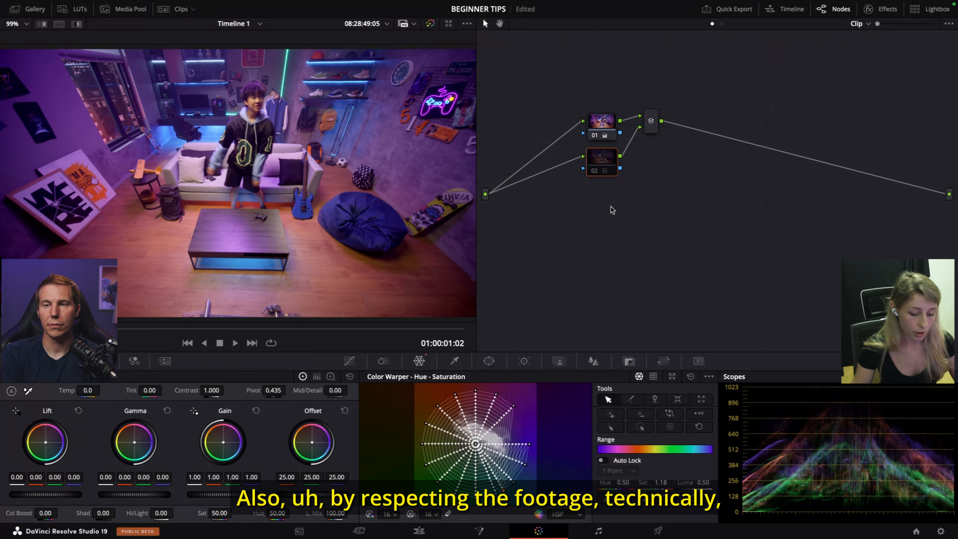
# Step: Show the timeline clip thumbnails, delete the Color Warper node 02 from the neon room clip, and nudge node 01
pyautogui.click(180, 9)
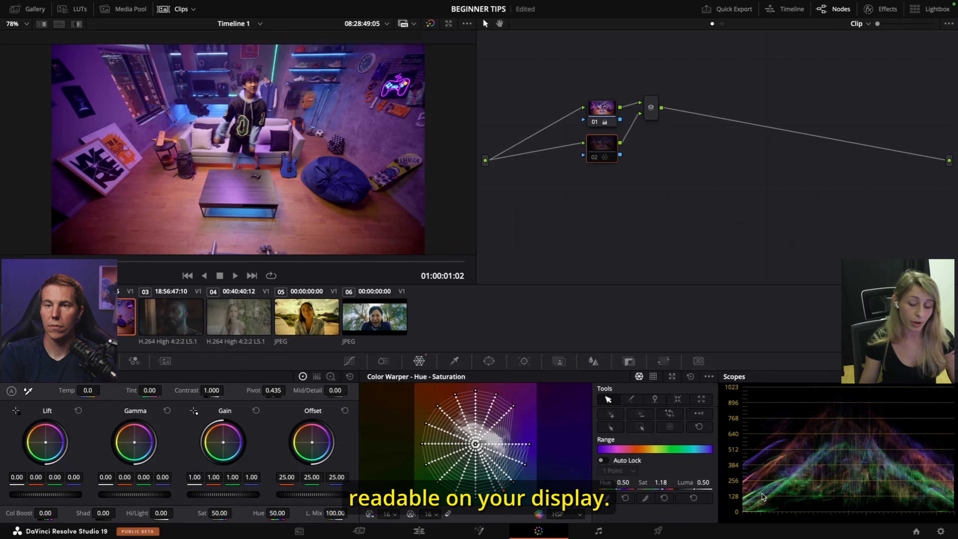
pyautogui.rightClick(605, 142)
pyautogui.click(608, 143)
pyautogui.press('Delete')
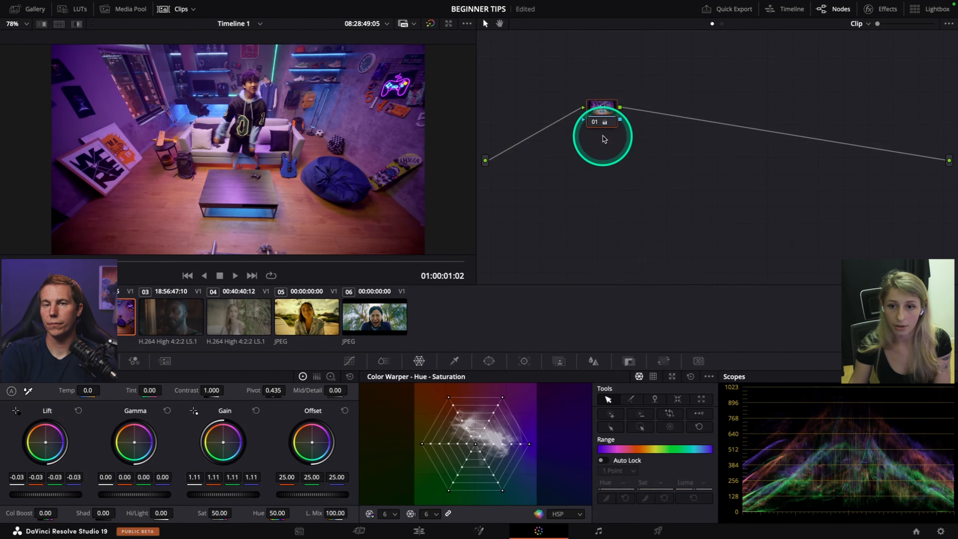
pyautogui.moveTo(603, 114)
pyautogui.mouseDown()
pyautogui.moveTo(592, 100)
pyautogui.moveTo(618, 111)
pyautogui.moveTo(614, 126)
pyautogui.mouseUp()
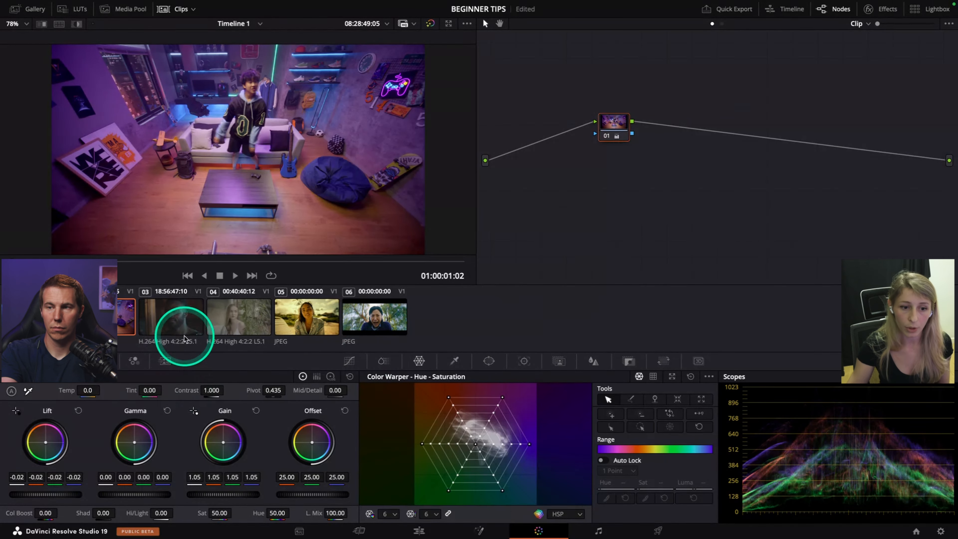
# Step: Open clip 03, the dark portrait of the man, and reset the grade on its node 01
pyautogui.click(173, 321)
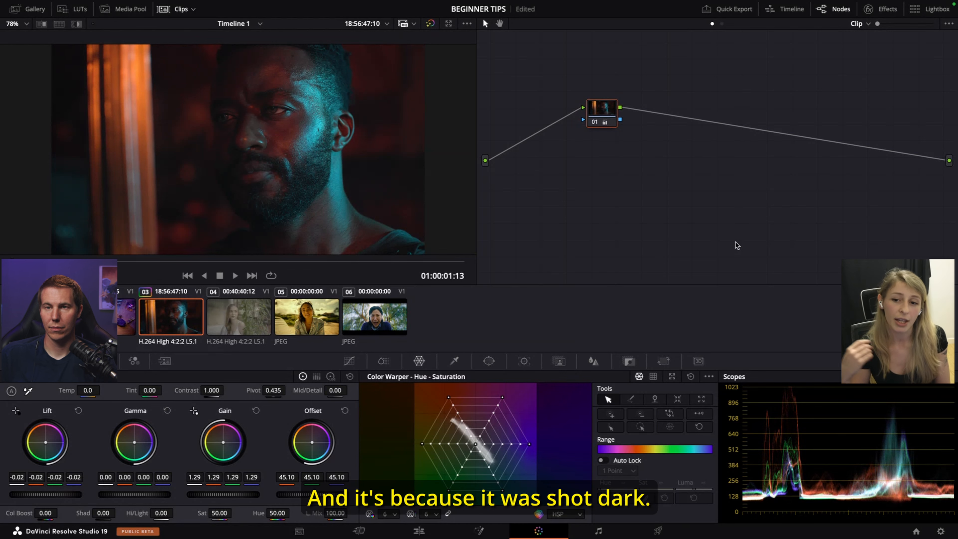
pyautogui.rightClick(613, 117)
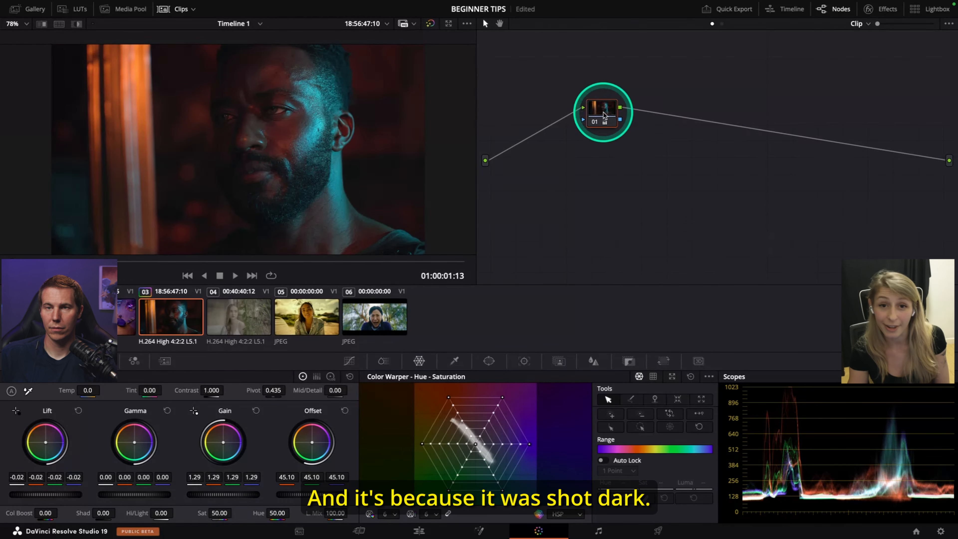
pyautogui.click(615, 119)
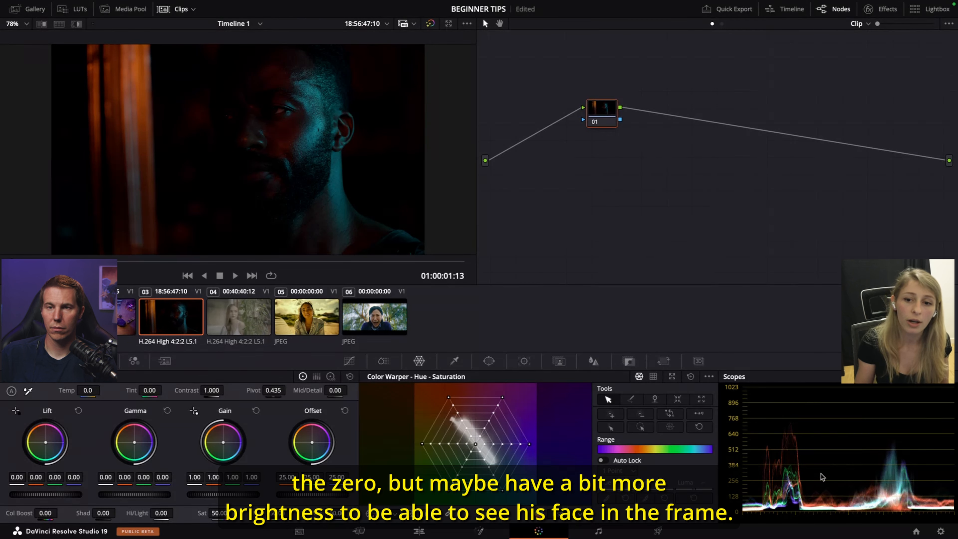
# Step: Brighten the dark portrait on node 01 with gain 1.38, gamma 0.05 and lift 0.02
pyautogui.moveTo(602, 109); pyautogui.dragTo(608, 121)
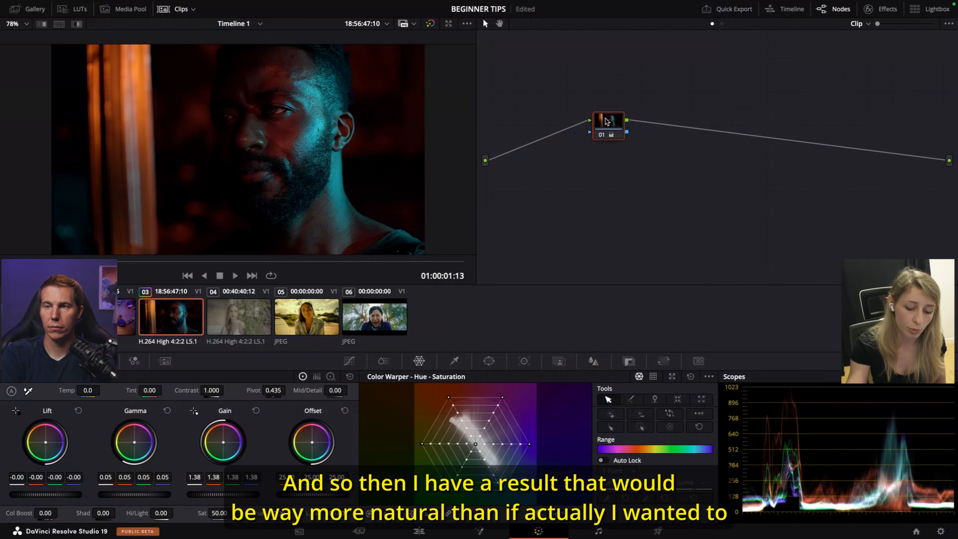
pyautogui.press('super+z')
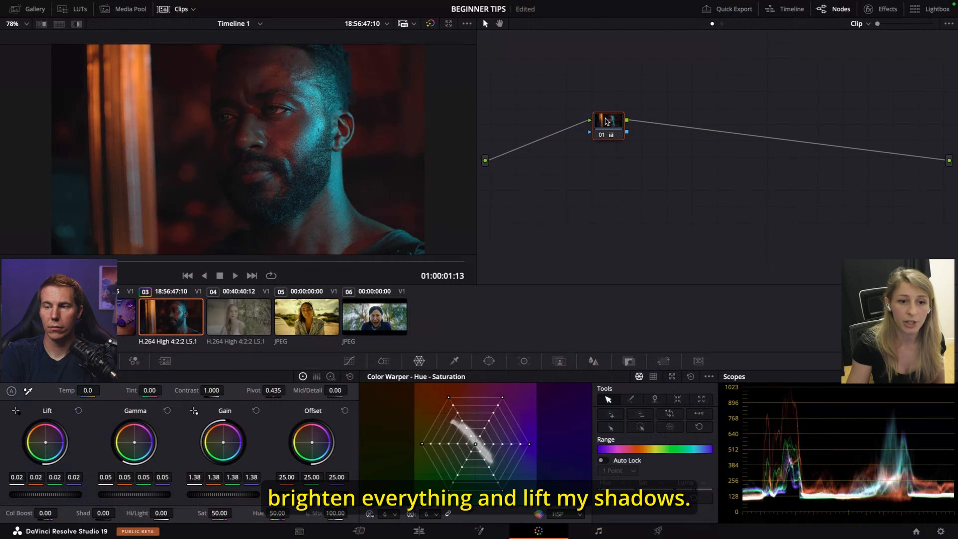